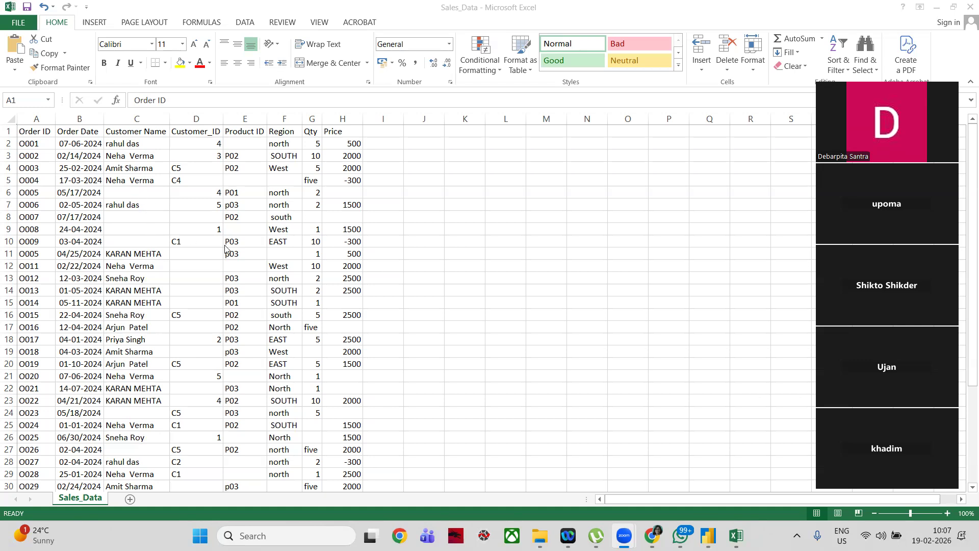
Step: Switch to Power BI Desktop and start a blank report
click(964, 131)
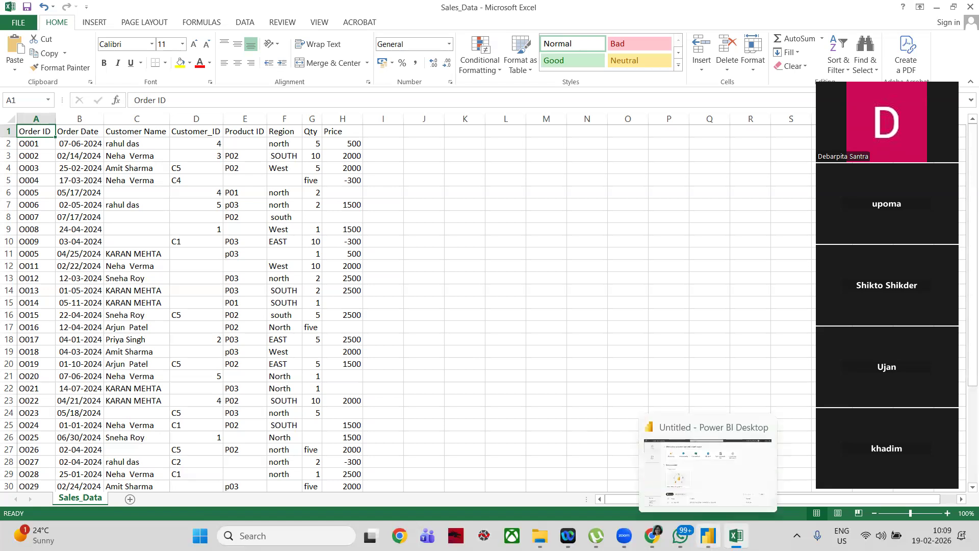
click(708, 536)
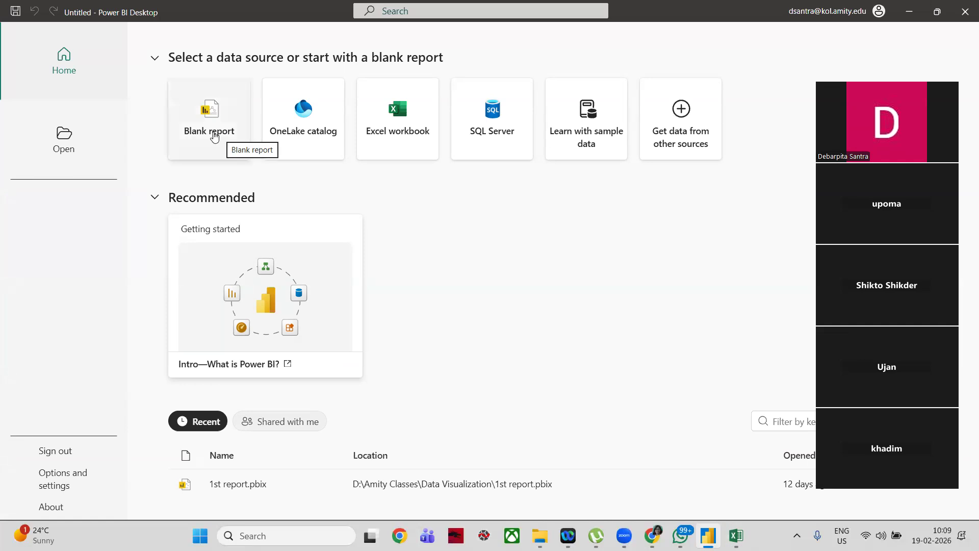
click(215, 136)
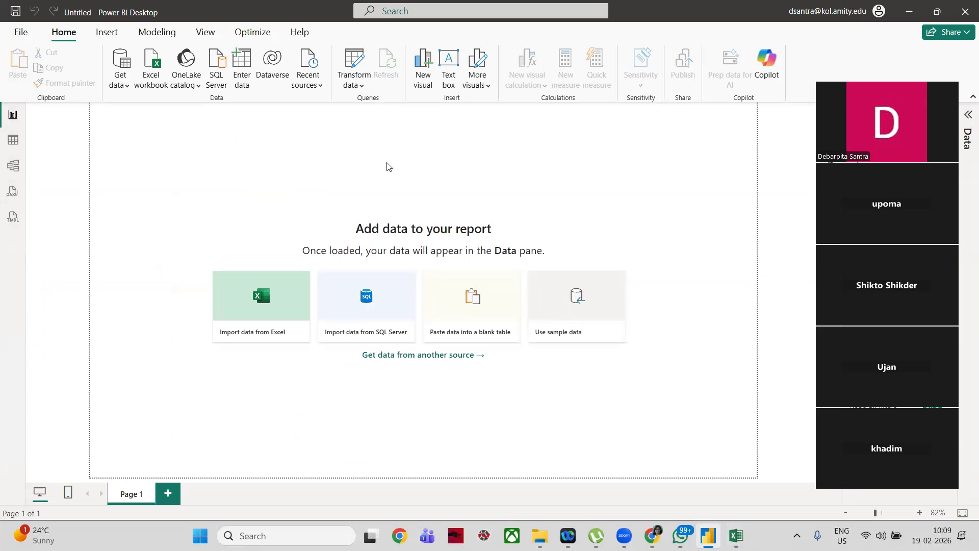
Step: Import the Sales_Data CSV file through the Excel import with all file types listed, and load it into the report
click(285, 298)
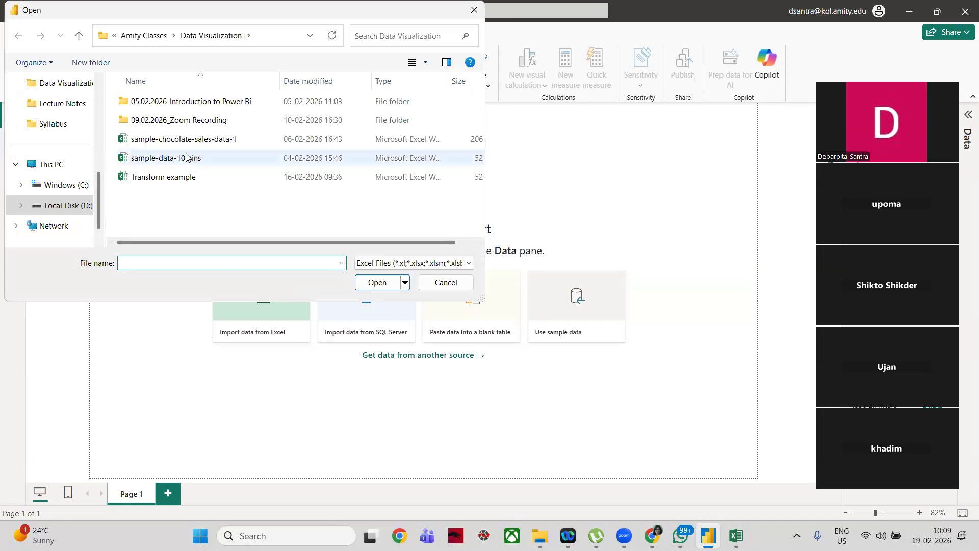
click(419, 265)
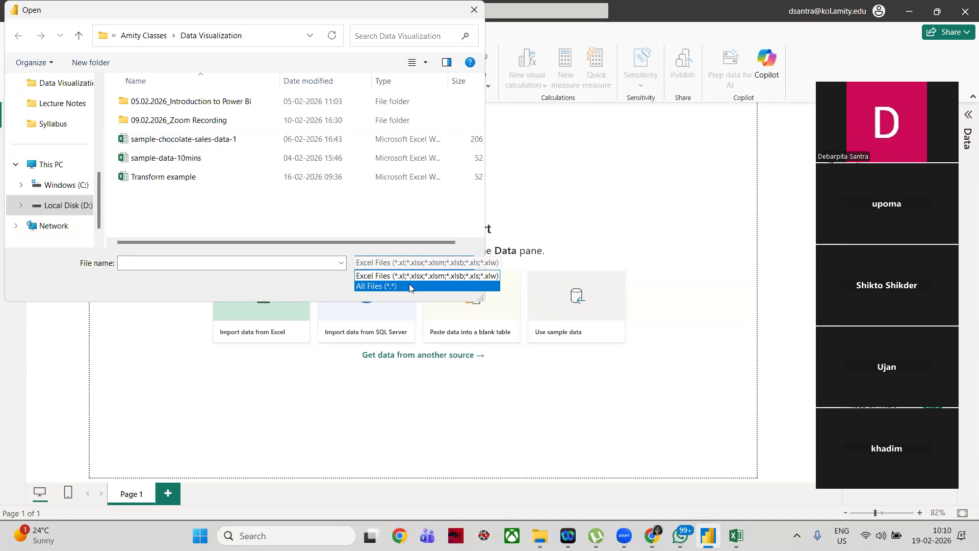
click(410, 284)
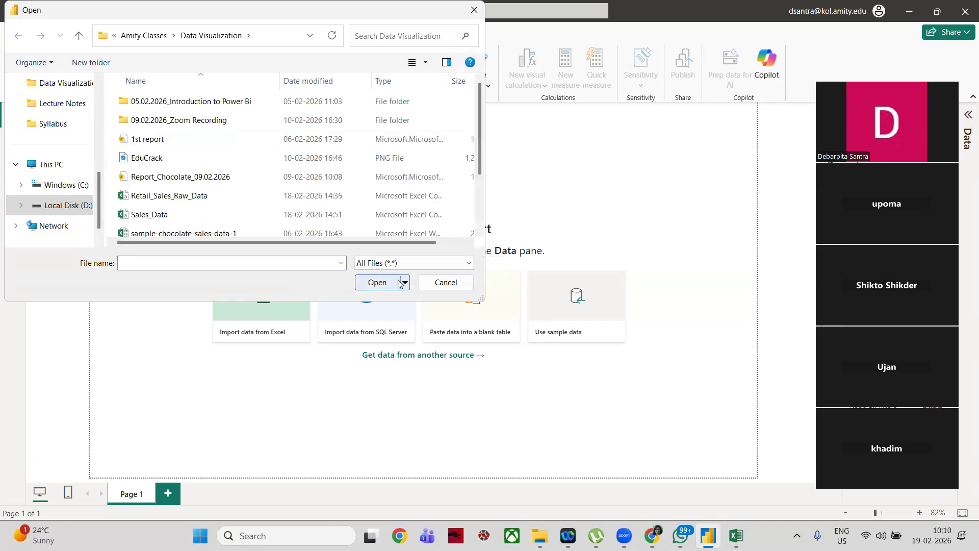
click(197, 219)
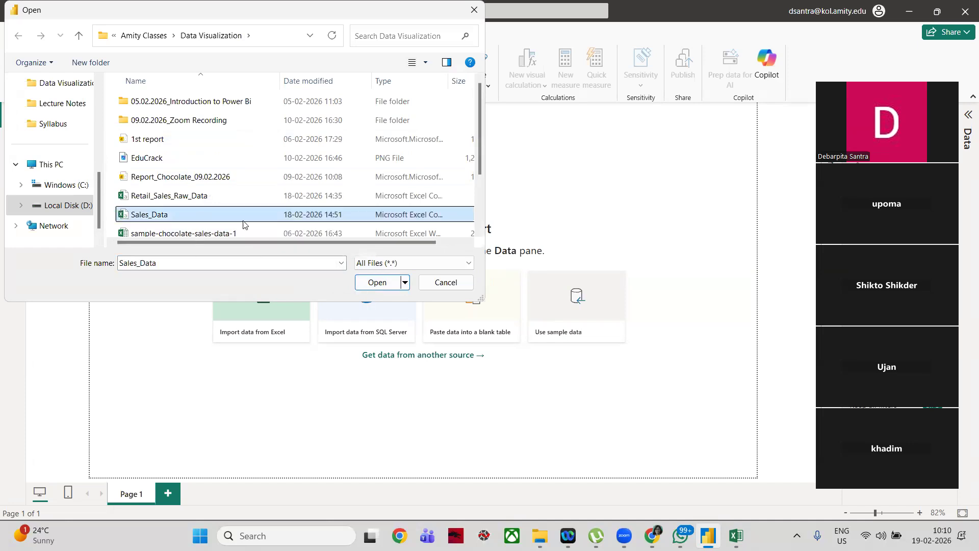
click(377, 283)
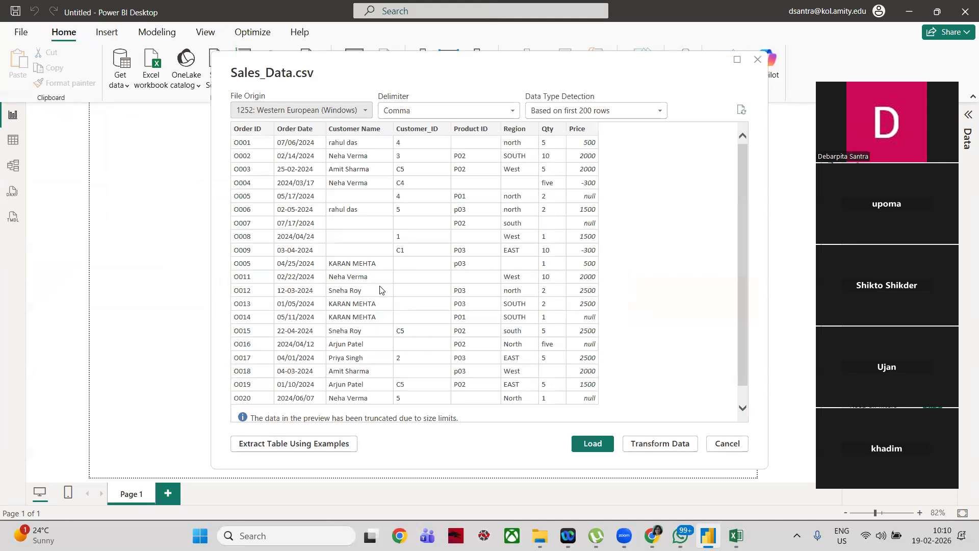
click(591, 445)
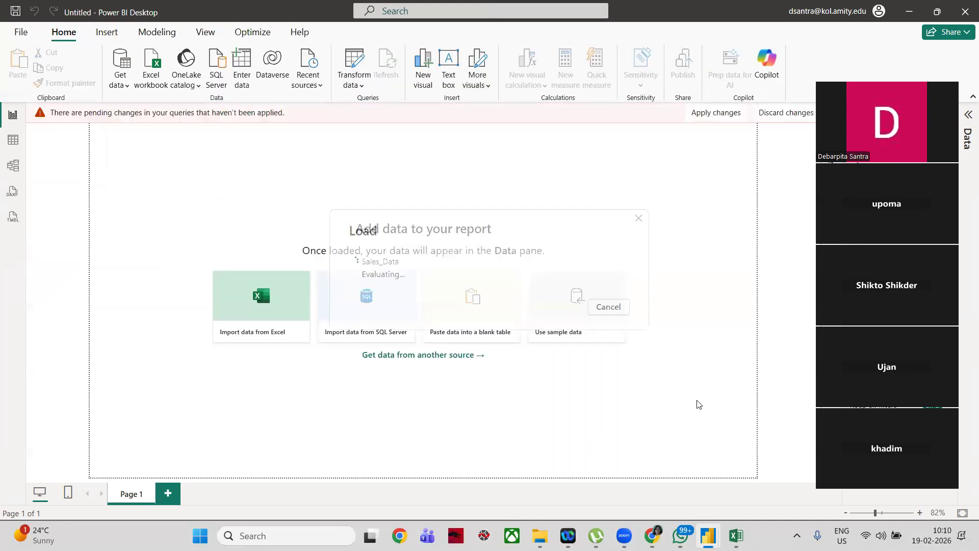
Step: Show the fields of the Sales_Data table and open its query in the Power Query Editor
click(966, 167)
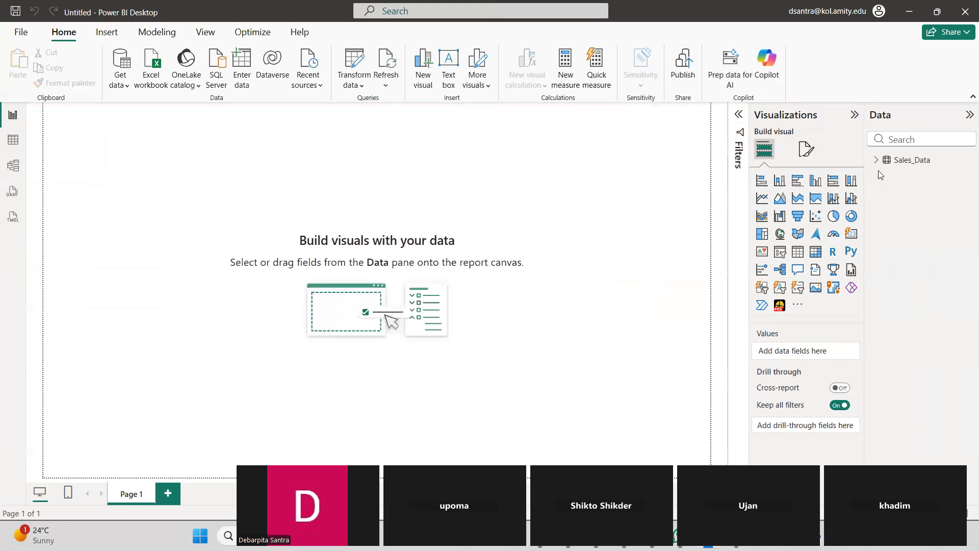
click(876, 161)
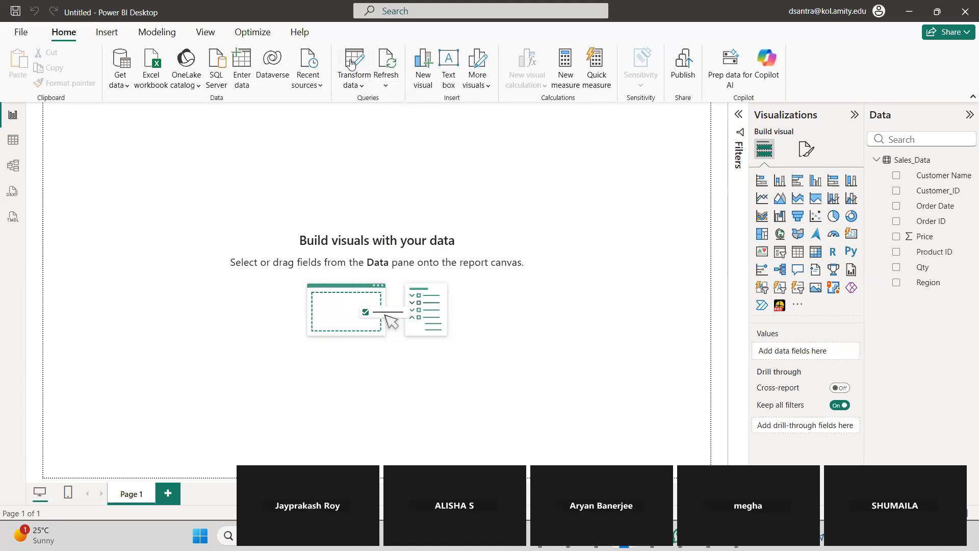
click(364, 88)
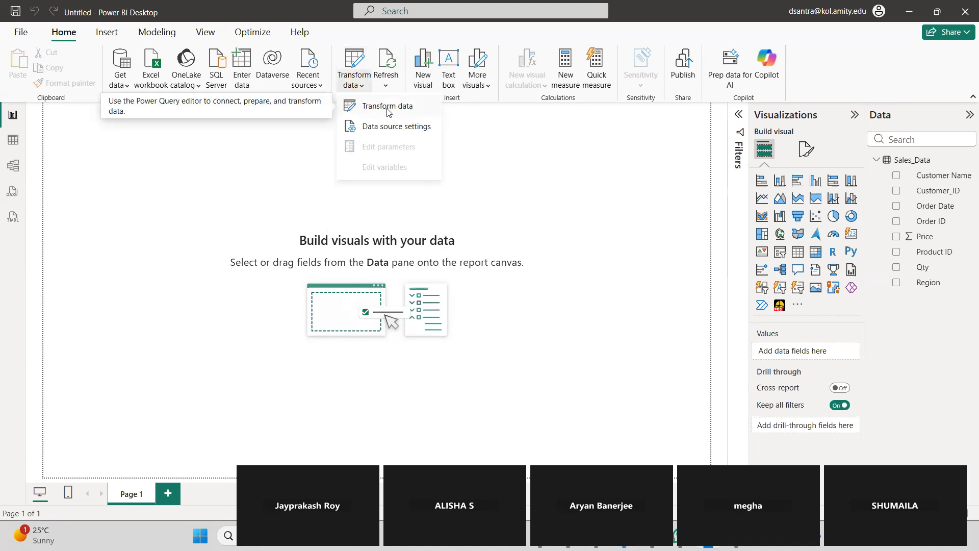
click(387, 108)
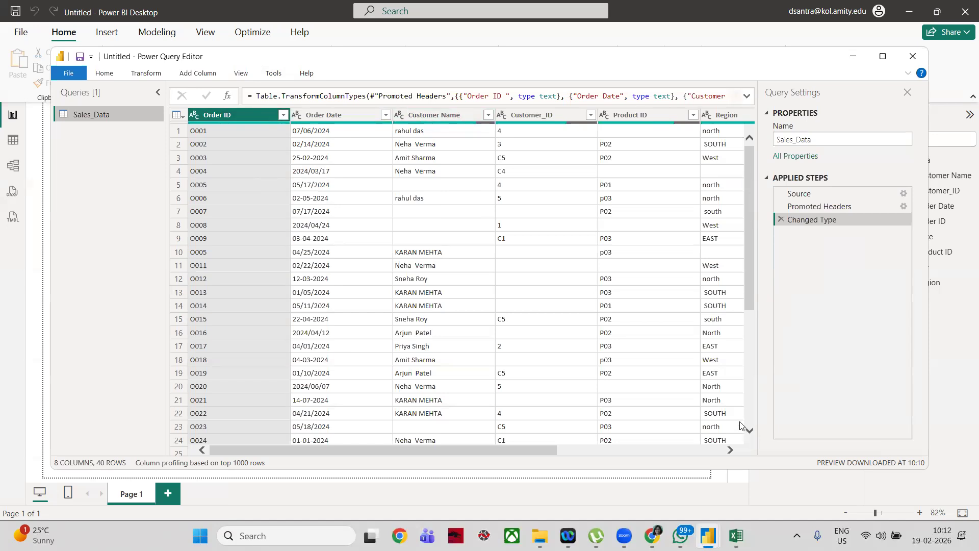
Step: Select the Qty column of the Sales_Data query and maximize the Power Query Editor window
click(729, 454)
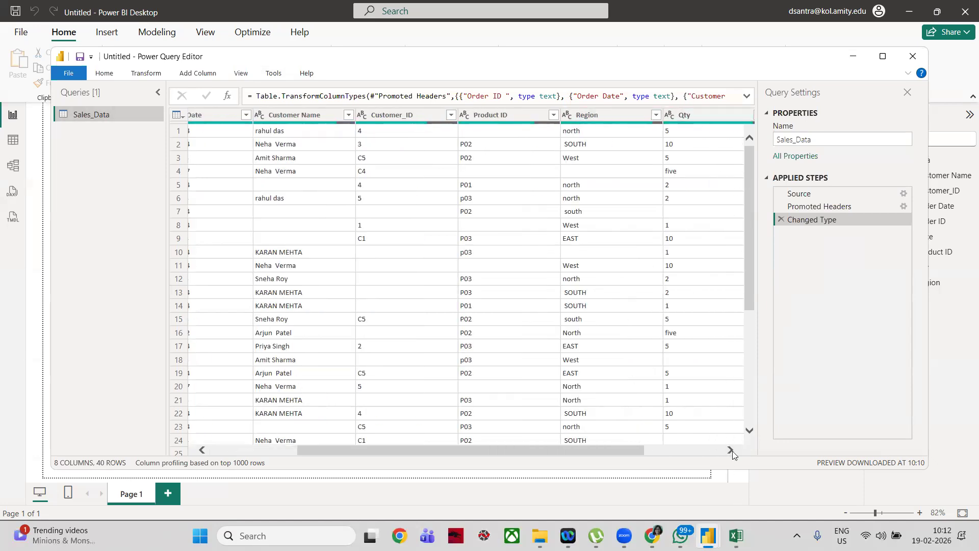
click(731, 449)
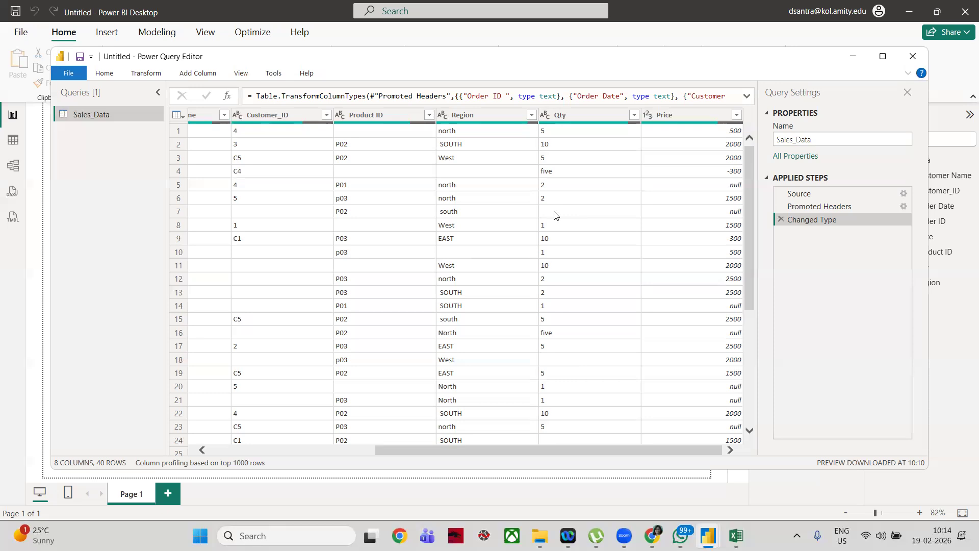
click(588, 116)
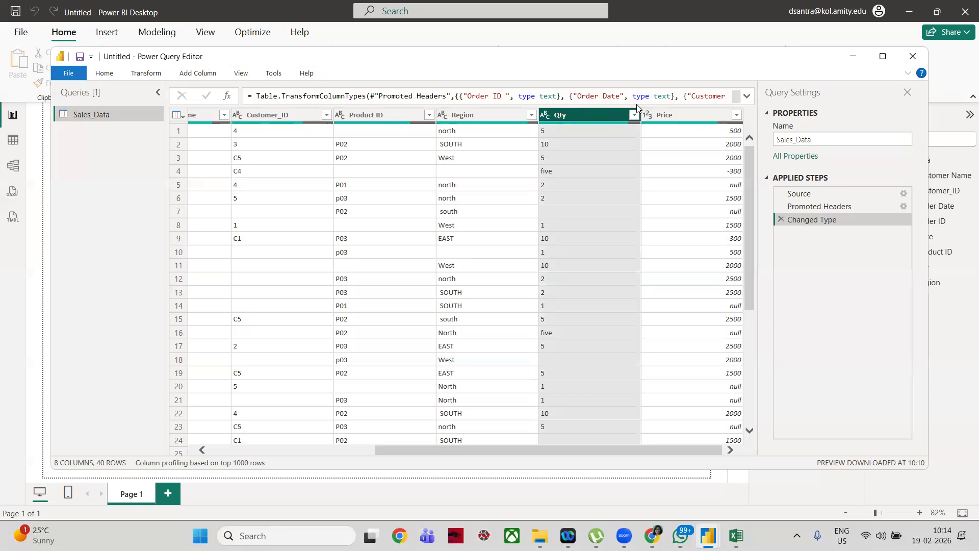
click(884, 57)
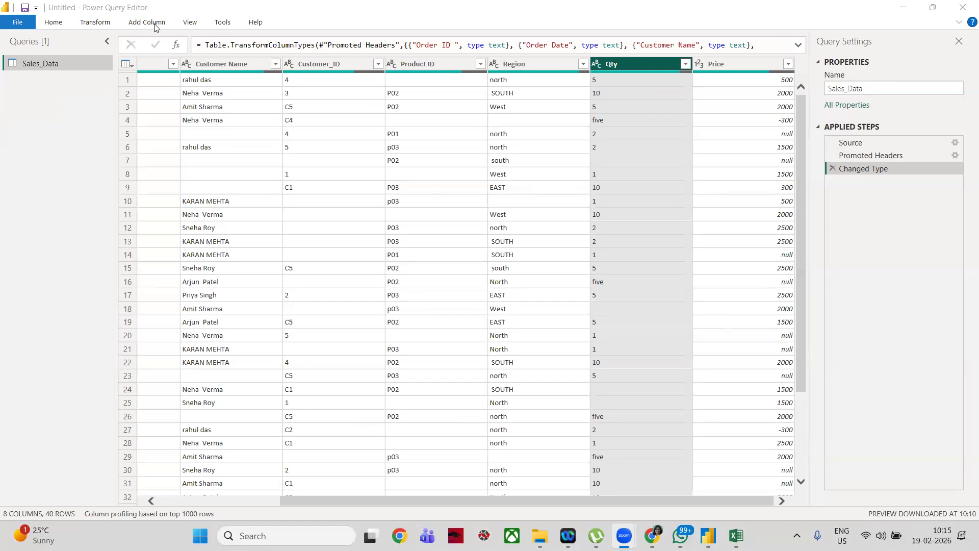
Step: Replace the empty values in the Qty column with 0
click(95, 26)
click(95, 25)
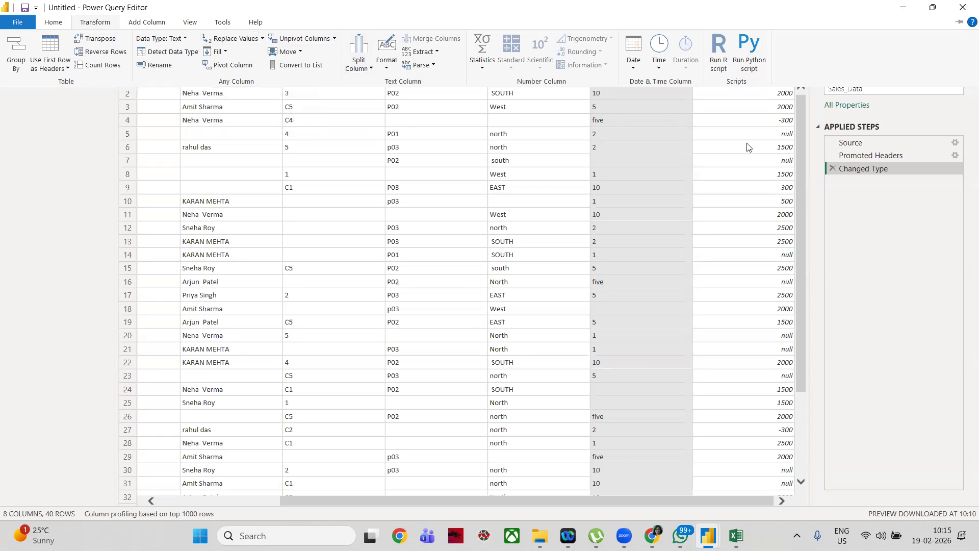
click(802, 149)
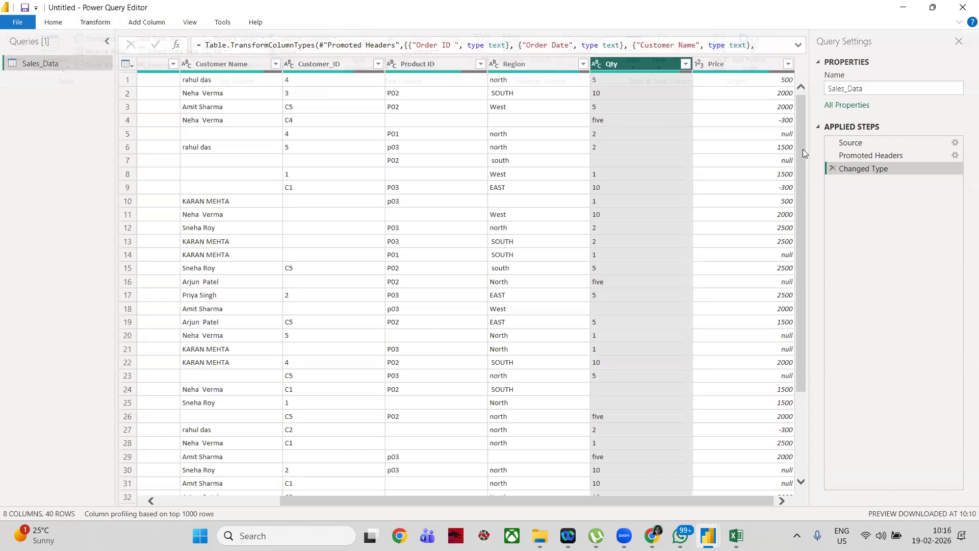
click(94, 22)
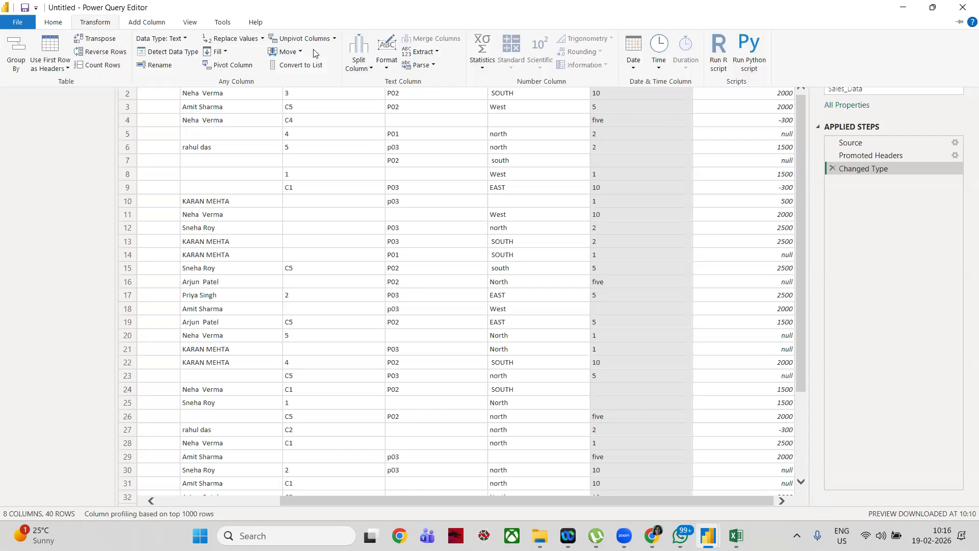
click(236, 39)
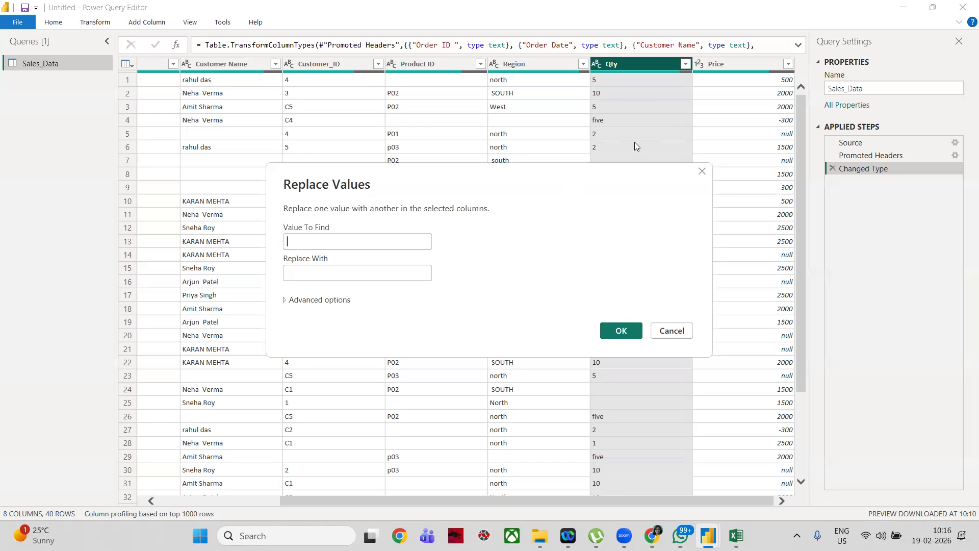
click(330, 278)
text(0)
click(619, 334)
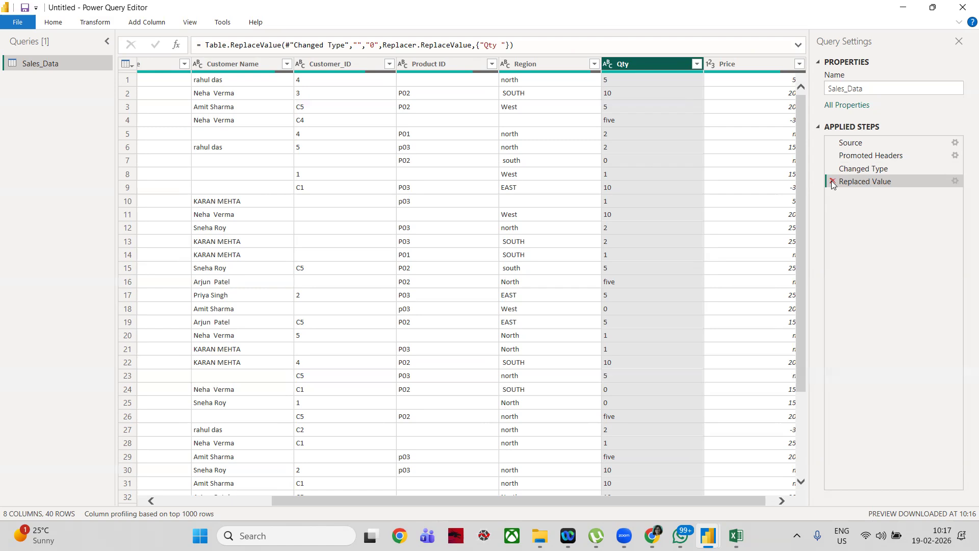
Step: Filter the blank rows out of Column7 directly after the Source step of the query
click(862, 143)
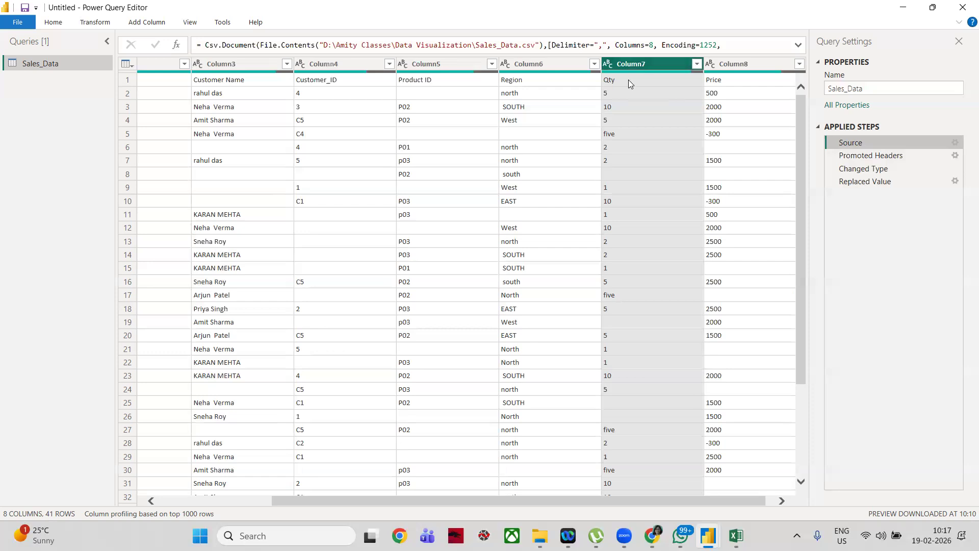
click(697, 65)
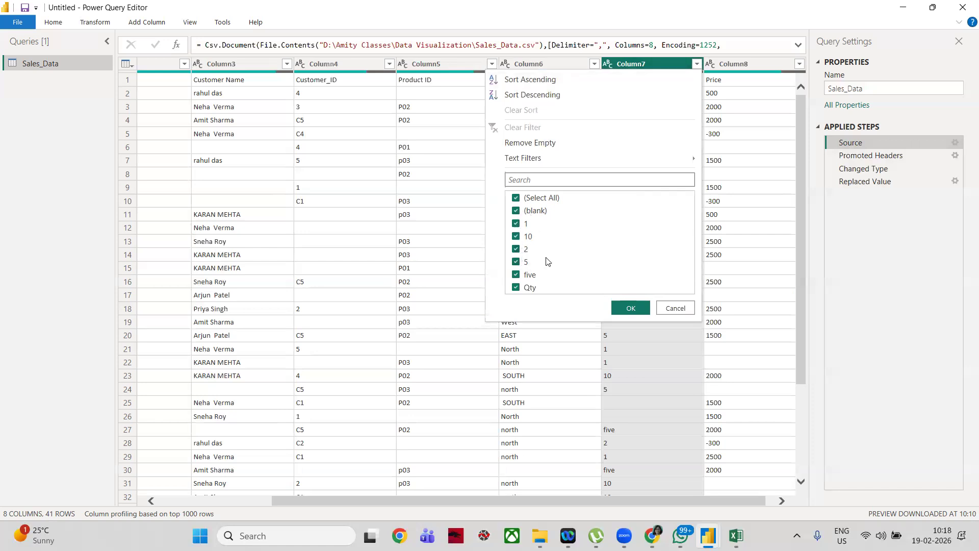
click(516, 212)
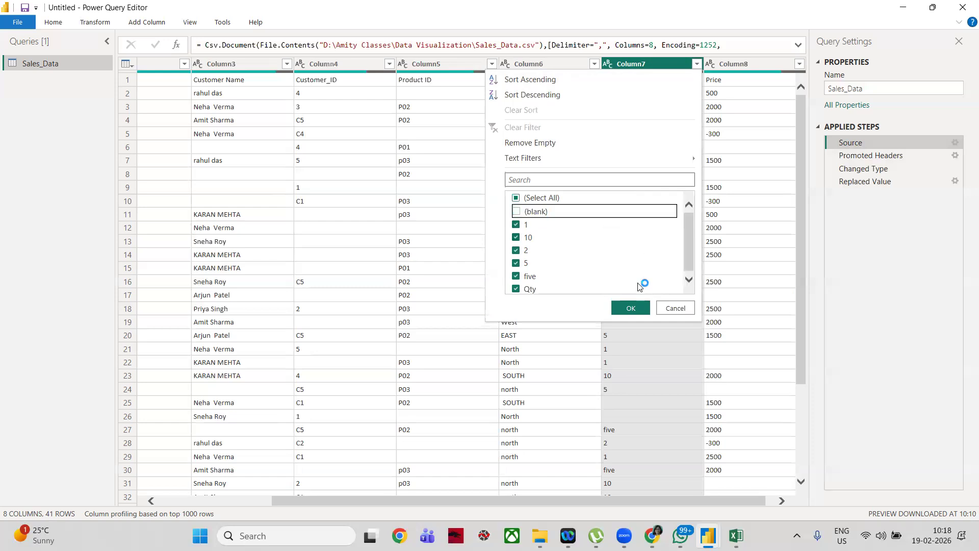
click(633, 308)
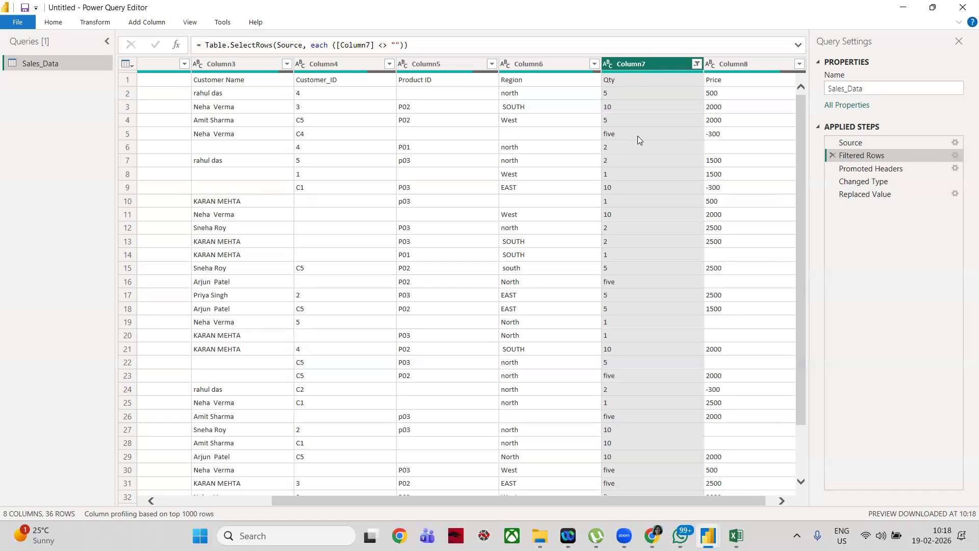
Step: Check the filter values of the Qty column at the Replaced Value step and delete that step from the query
click(873, 194)
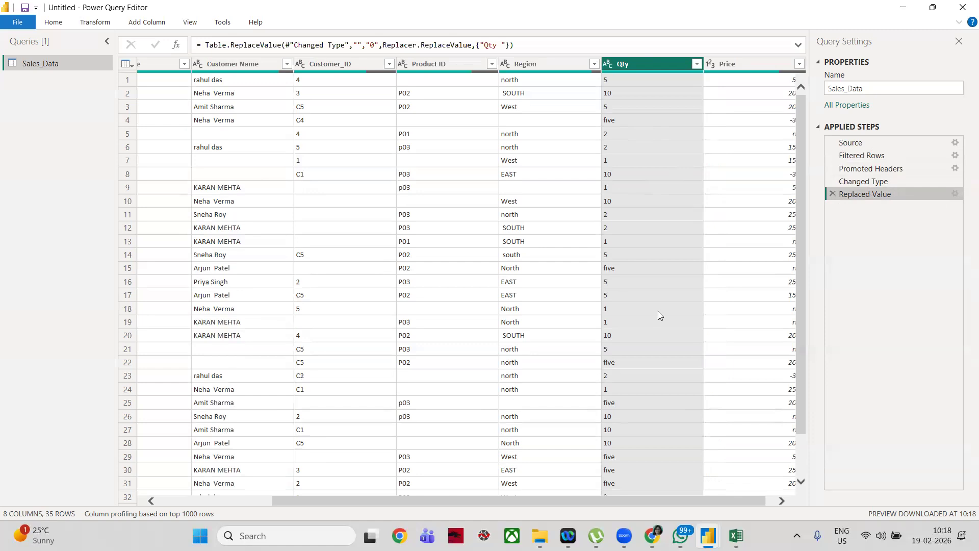
click(696, 64)
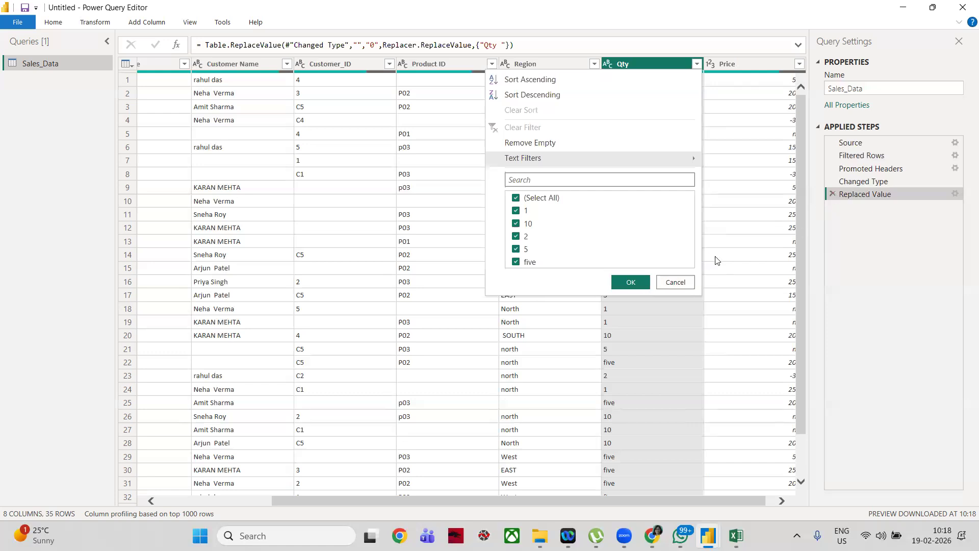
click(676, 283)
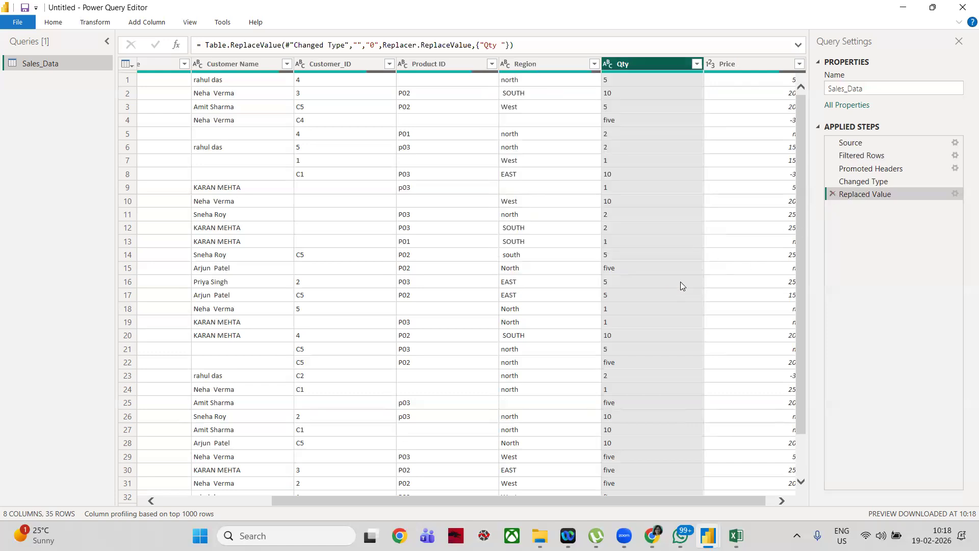
click(832, 194)
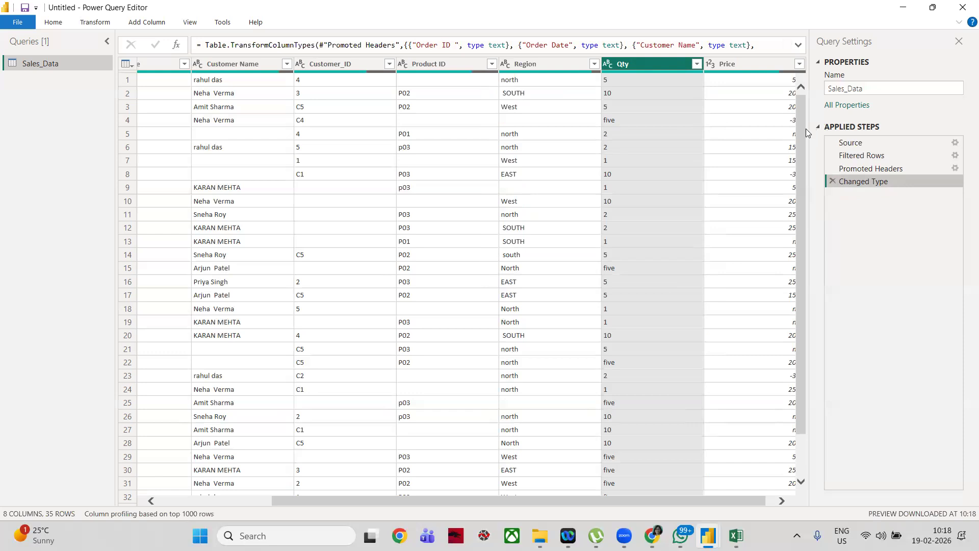
Step: Insert a Replace Values step directly after the Source step that replaces the empty values in Column7 with 0
click(862, 143)
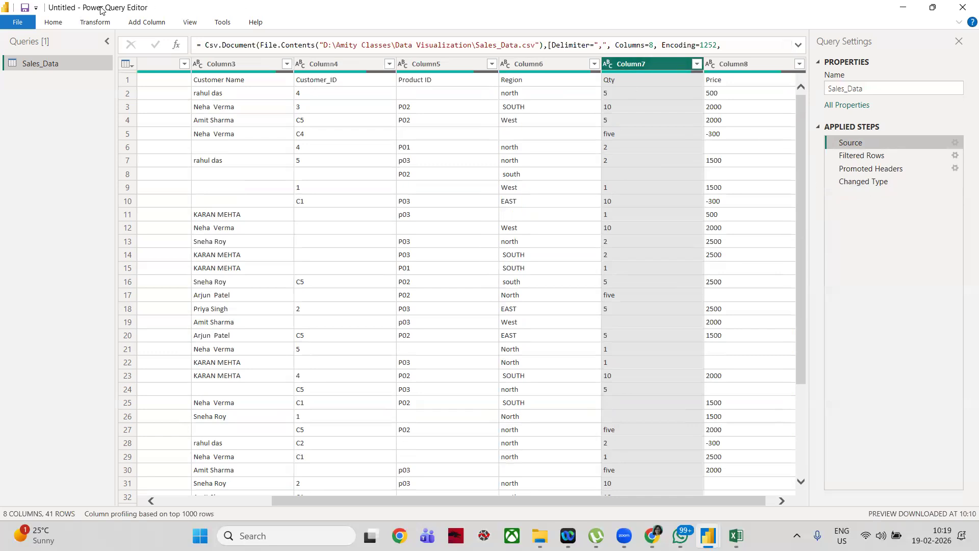
click(100, 23)
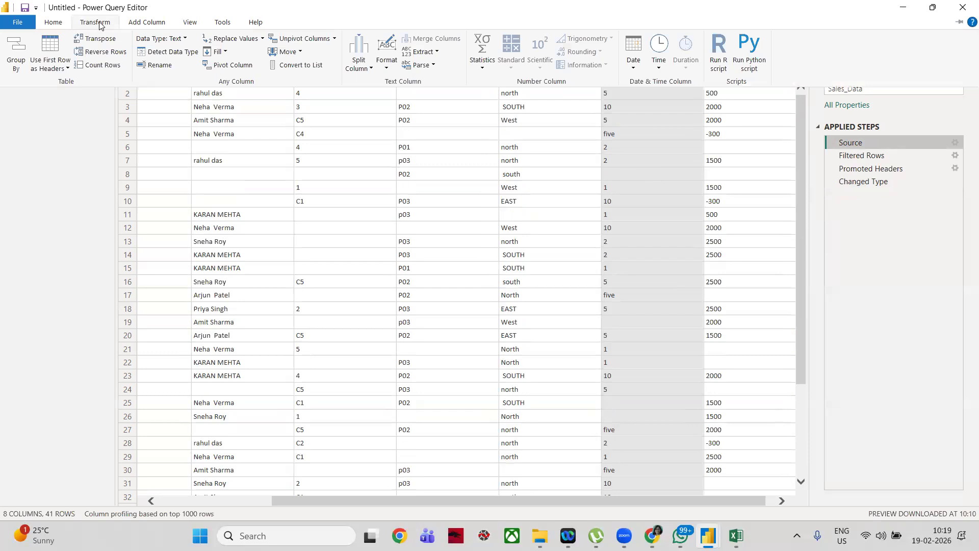
click(262, 40)
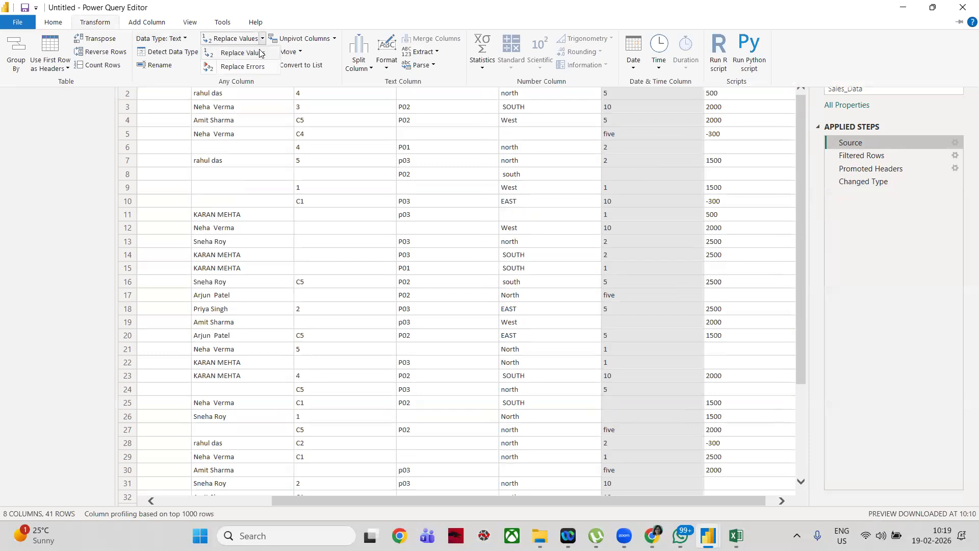
click(240, 53)
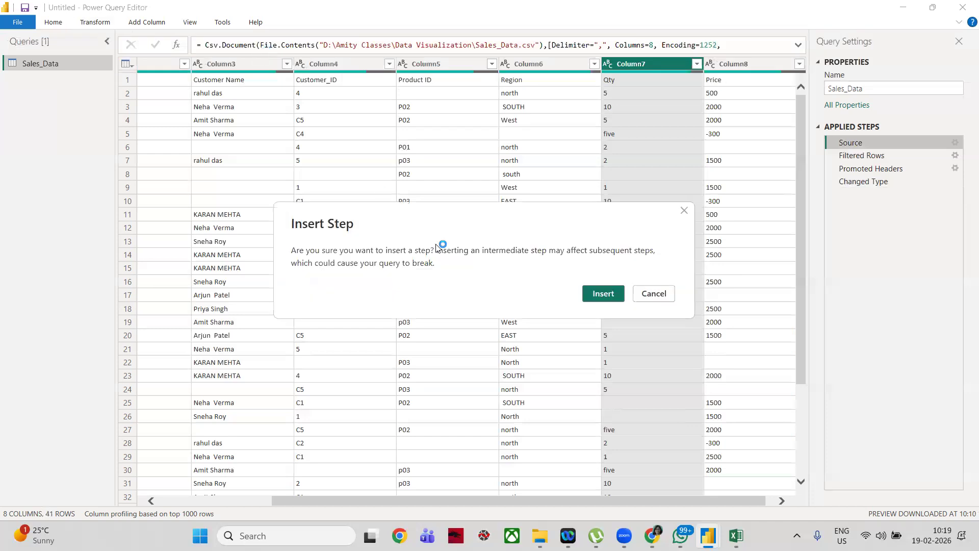
click(604, 294)
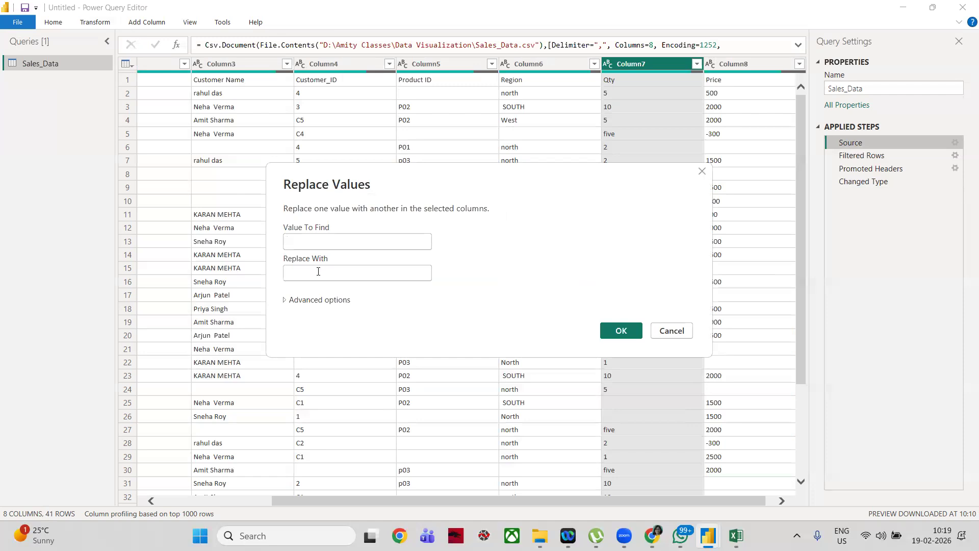
text(0)
click(622, 332)
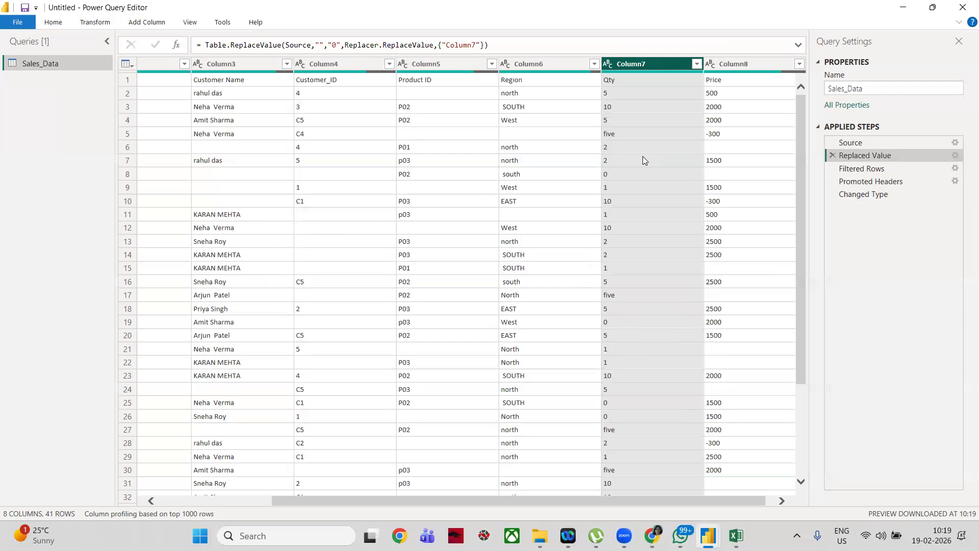
Step: Check the Column7 values and filter list at the Replaced Value step, and apply the filter with all values selected
click(859, 194)
click(862, 153)
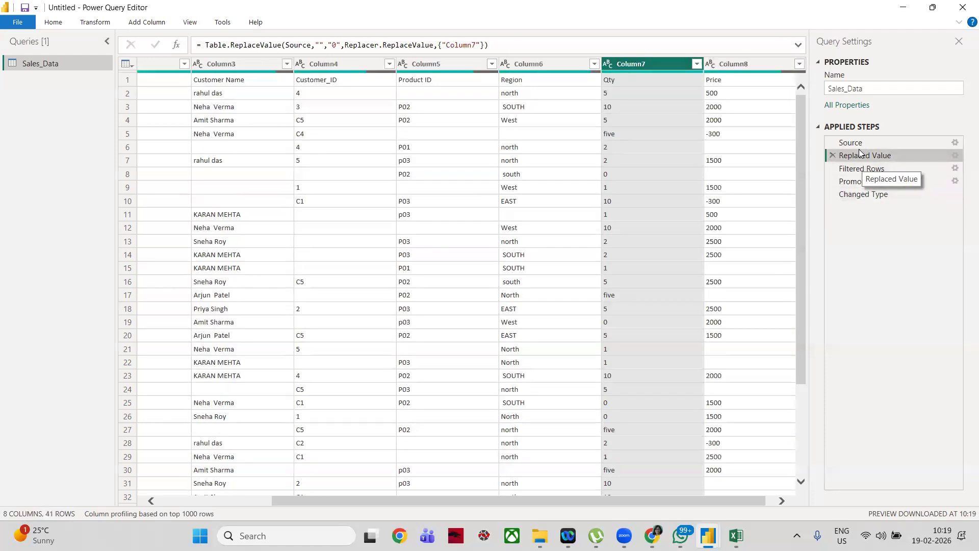
click(608, 76)
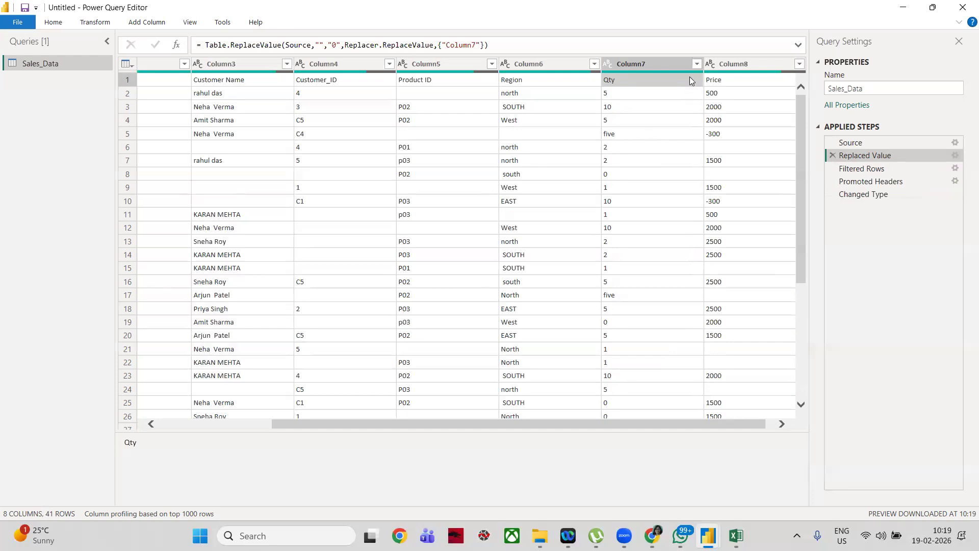
mouse_move(695, 71)
click(616, 96)
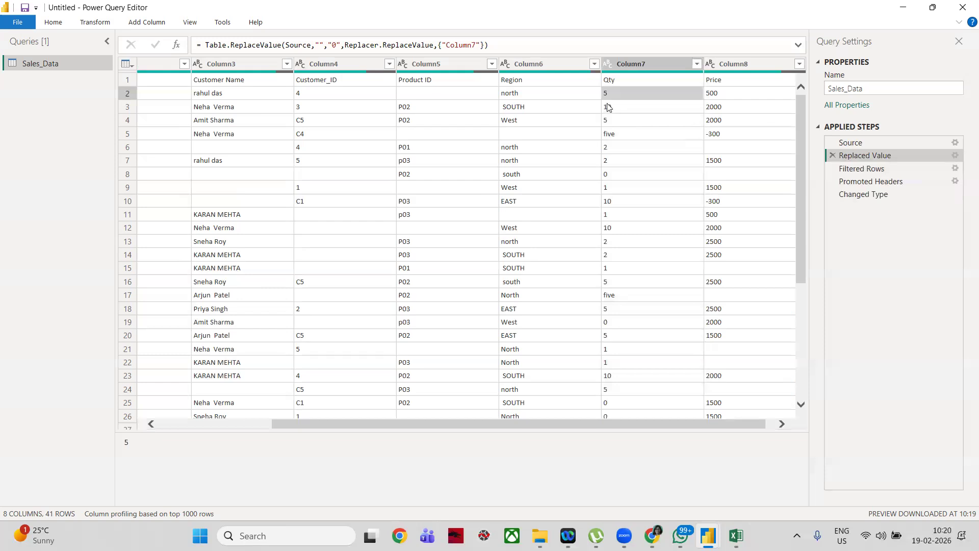
click(696, 64)
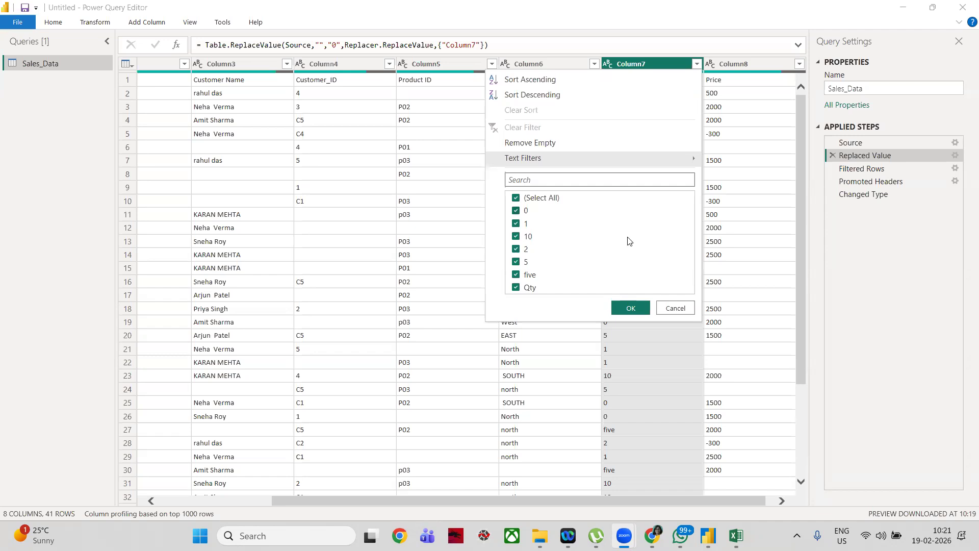
click(636, 305)
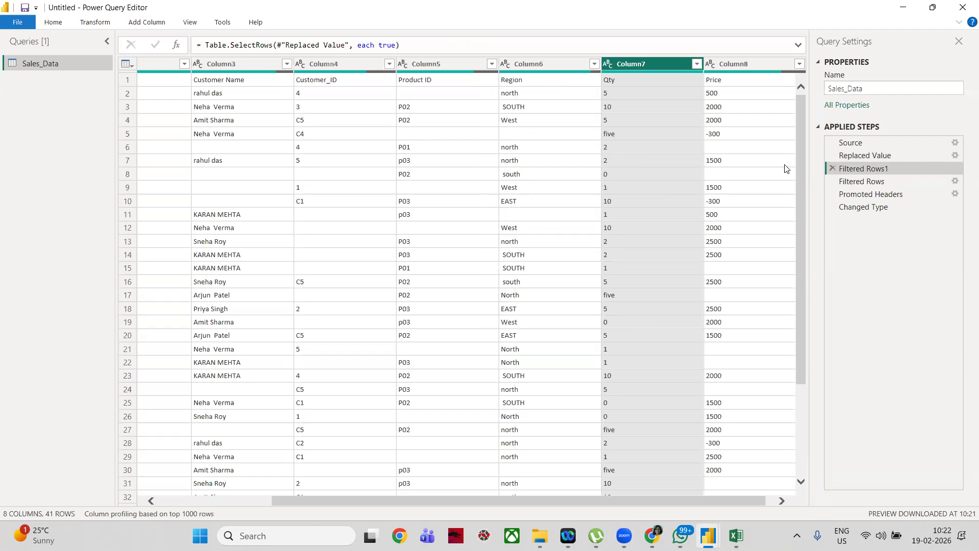
Step: Compare the Column7 data at the Source, Replaced Value, Filtered Rows1 and Filtered Rows steps, ending on Replaced Value
click(861, 153)
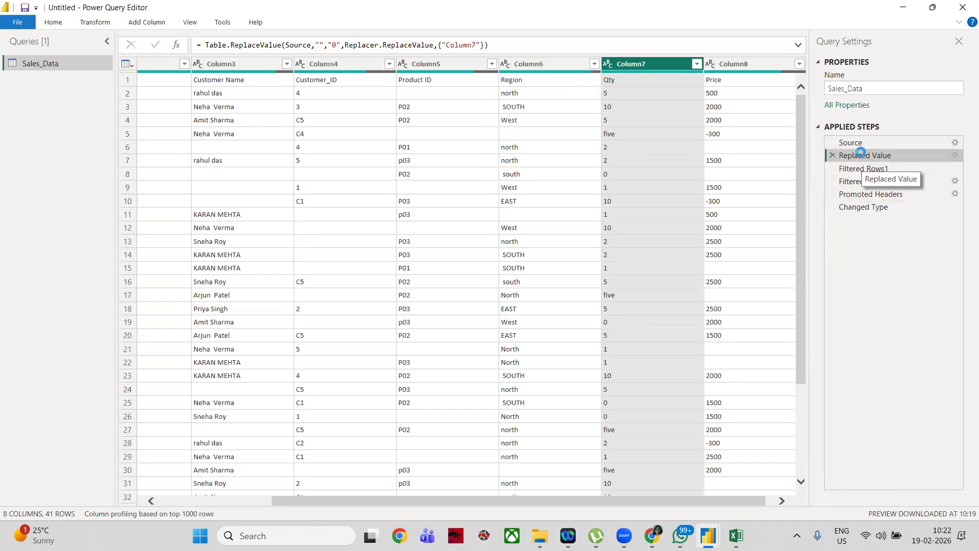
click(860, 183)
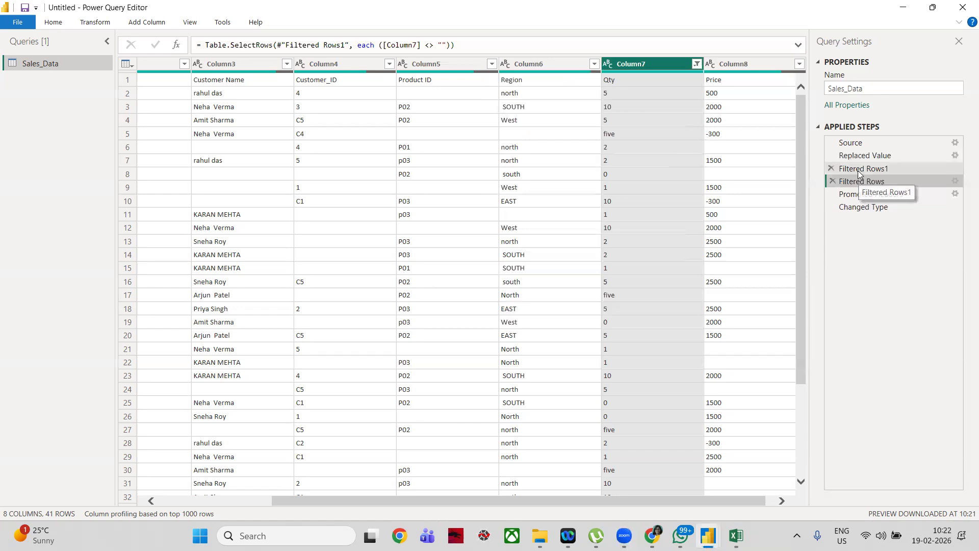
click(858, 174)
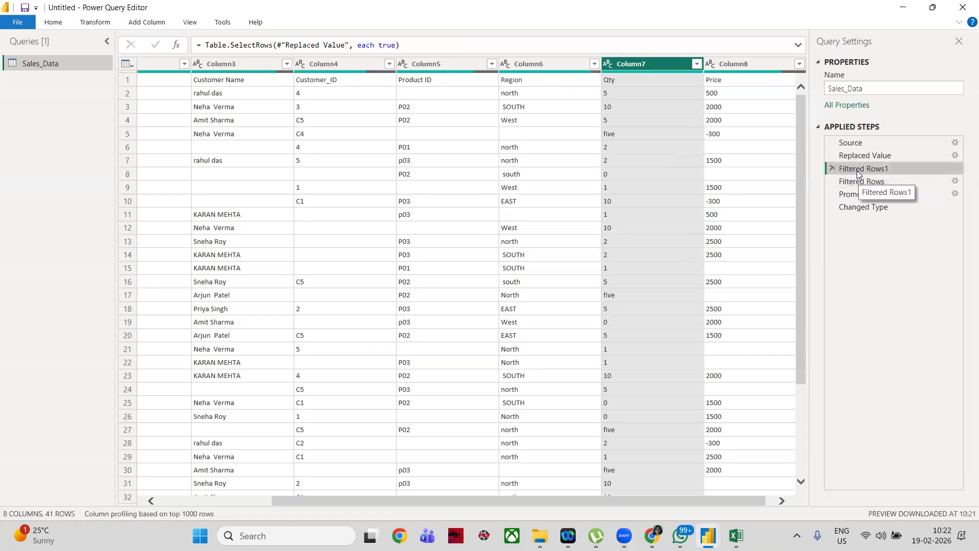
click(850, 145)
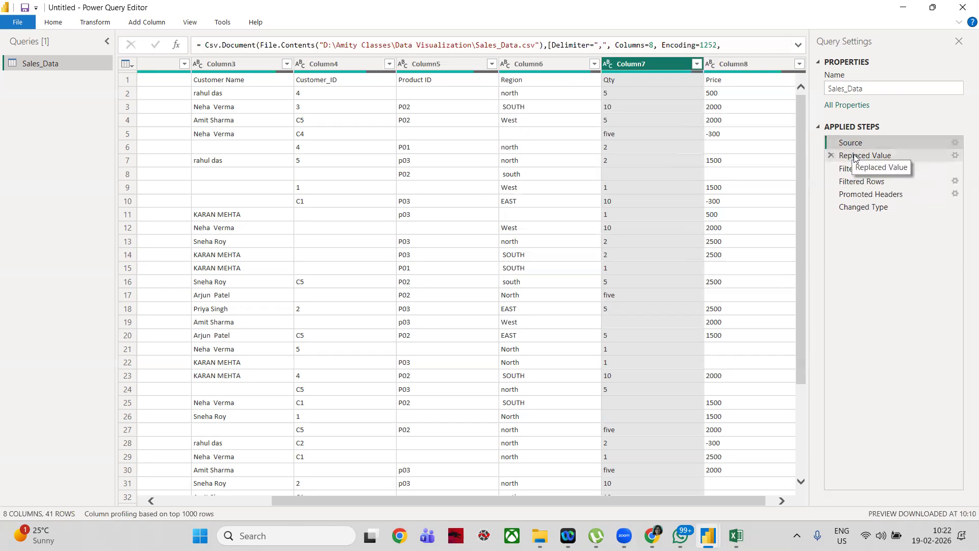
click(855, 157)
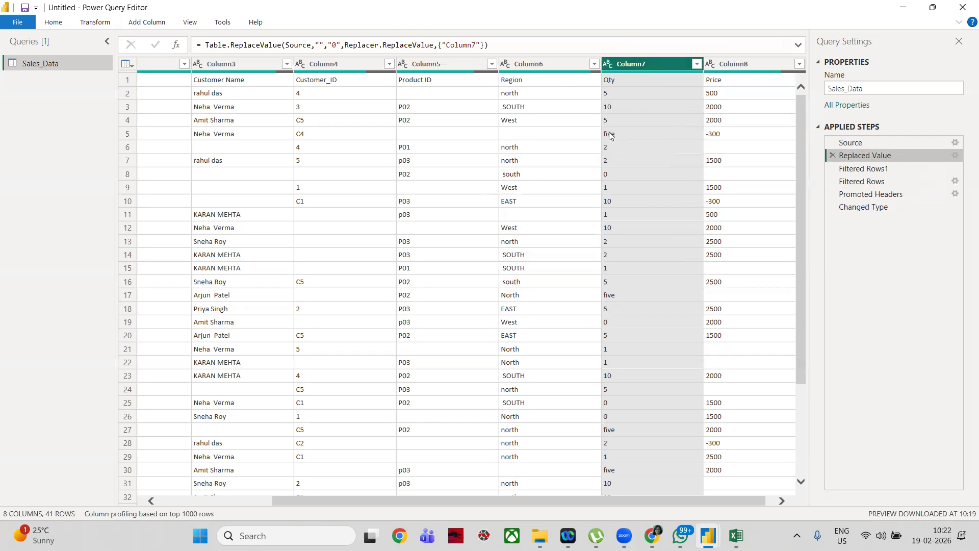
Step: Look through the data types offered for Column7 at the Replaced Value step
click(95, 22)
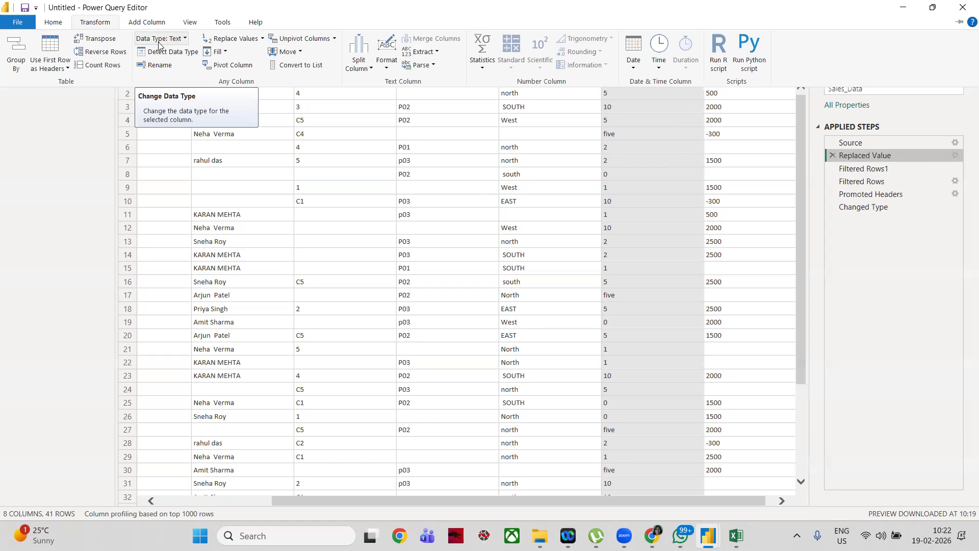
click(186, 40)
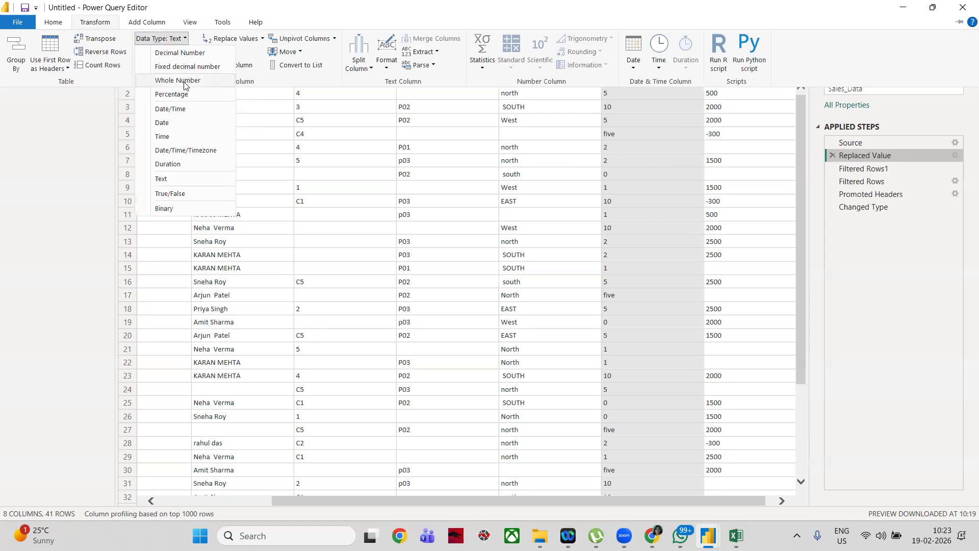
click(93, 128)
click(93, 128)
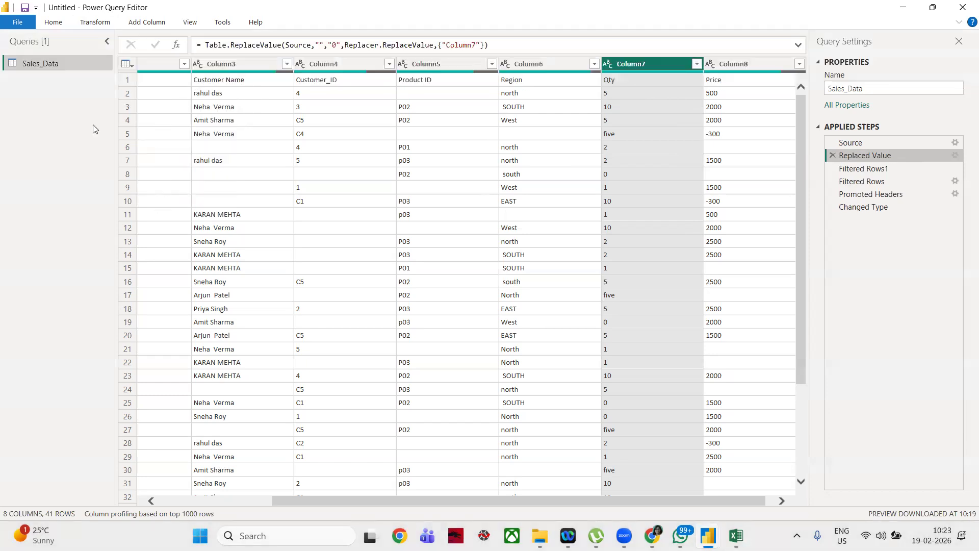